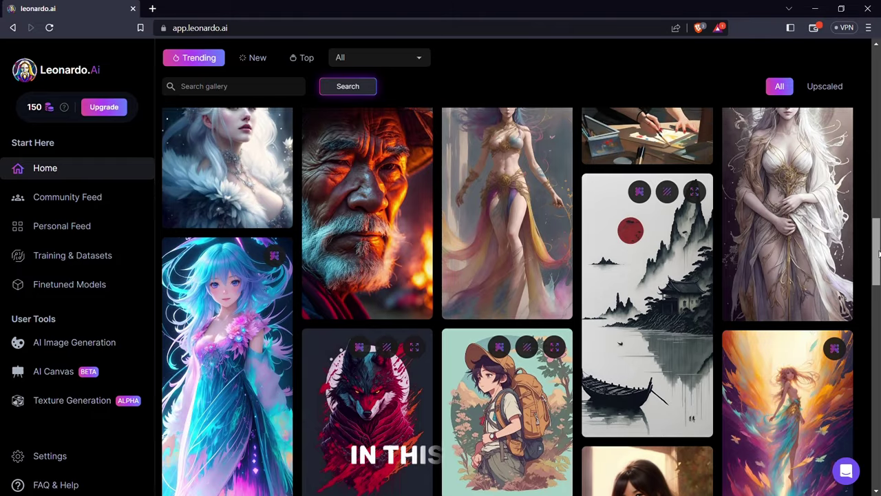
Step: Browse the trending gallery and inspect the prompt details of the masked figure with headphones and the woman wearing a shawl
{"action": "scroll", "coordinate": [506, 301], "scroll_direction": "down", "scroll_amount": 4}
{"action": "scroll", "coordinate": [827, 203], "scroll_direction": "down", "scroll_amount": 2}
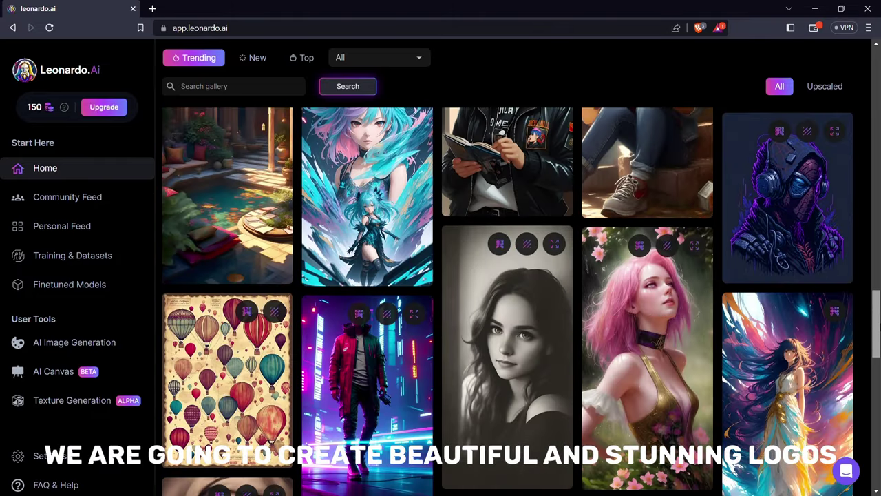
{"action": "left_click", "coordinate": [825, 194]}
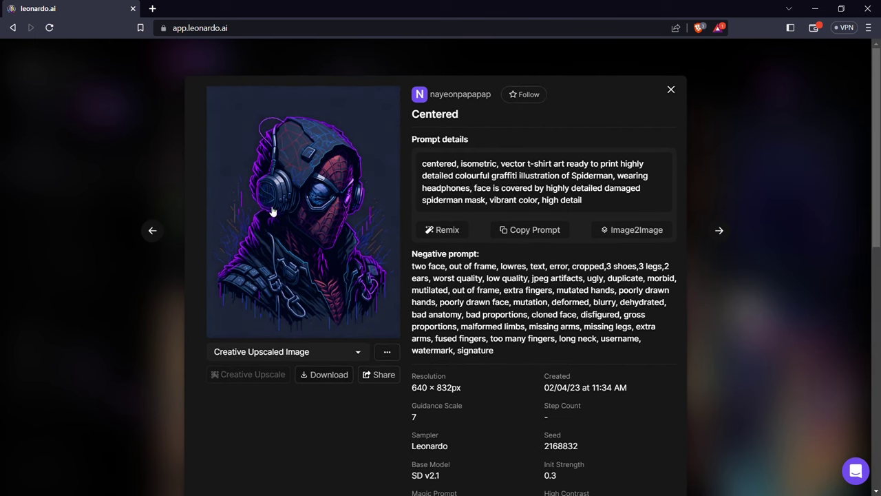
{"action": "left_click", "coordinate": [839, 177]}
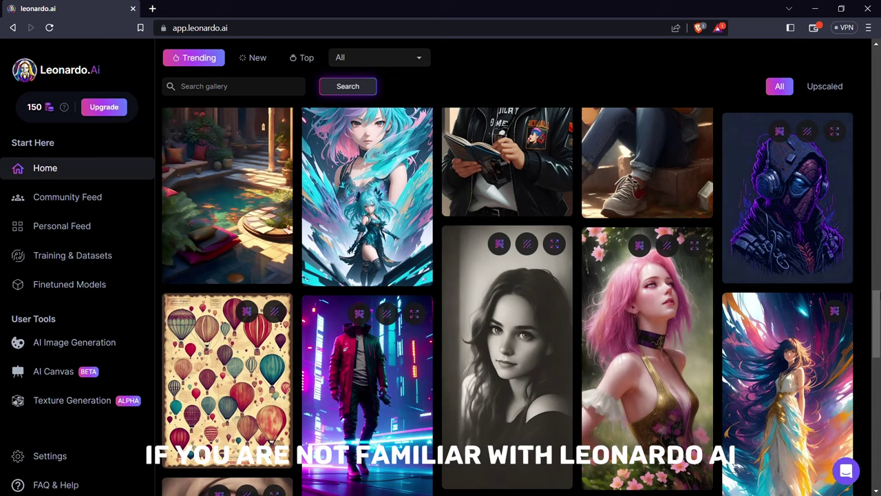
{"action": "scroll", "coordinate": [838, 207], "scroll_direction": "down", "scroll_amount": 2}
{"action": "scroll", "coordinate": [367, 301], "scroll_direction": "down", "scroll_amount": 2}
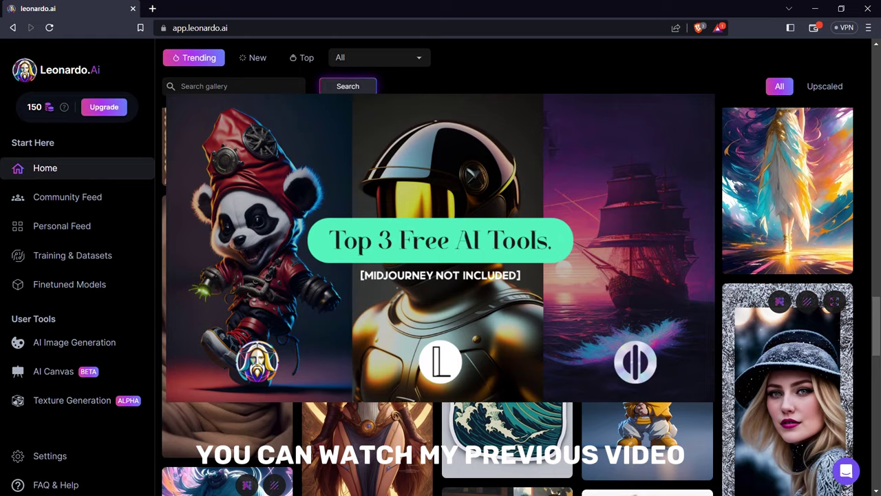
{"action": "left_click", "coordinate": [367, 301]}
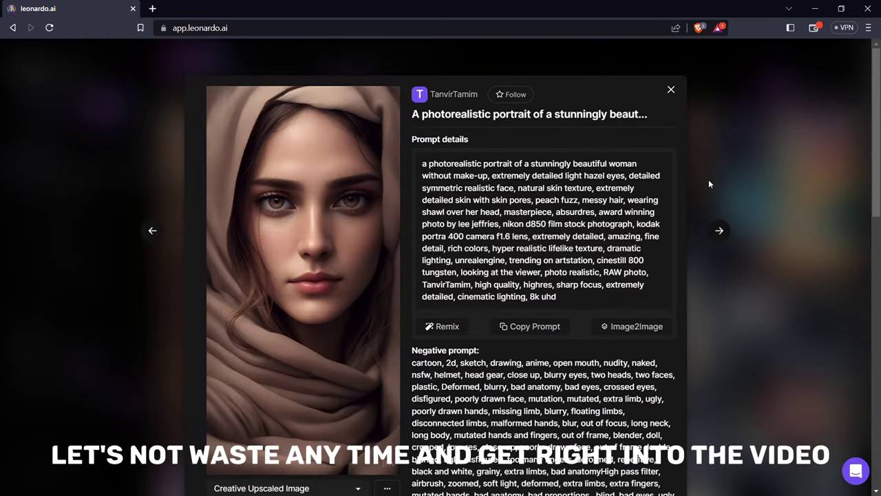
{"action": "left_click", "coordinate": [708, 180]}
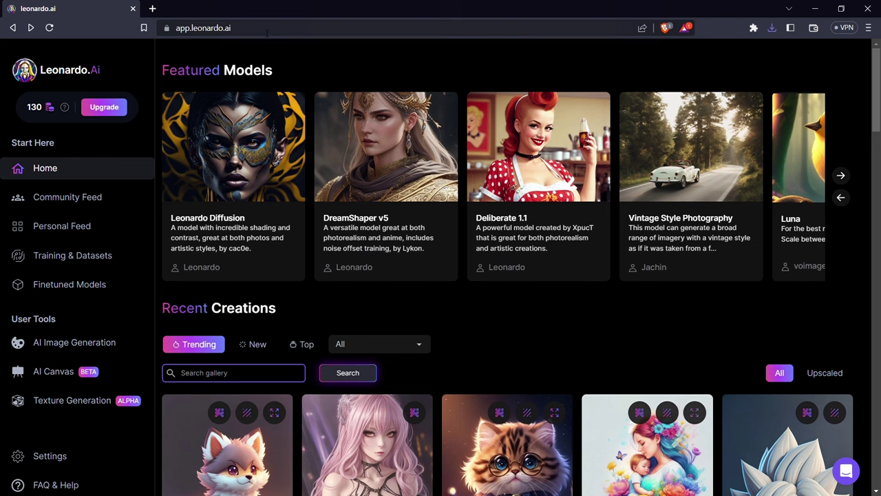
{"action": "mouse_move", "coordinate": [263, 30]}
{"action": "left_mouse_down"}
{"action": "mouse_move", "coordinate": [175, 30]}
{"action": "mouse_move", "coordinate": [267, 35]}
{"action": "left_mouse_up"}
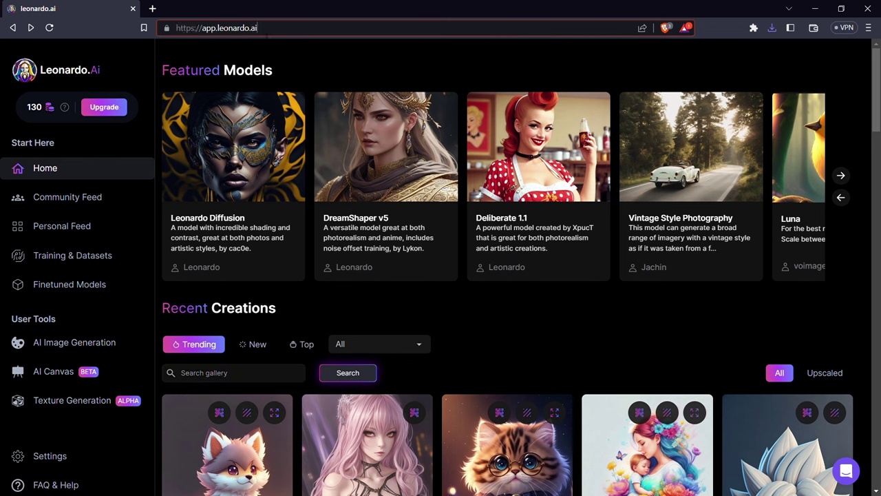
{"action": "left_click", "coordinate": [451, 318]}
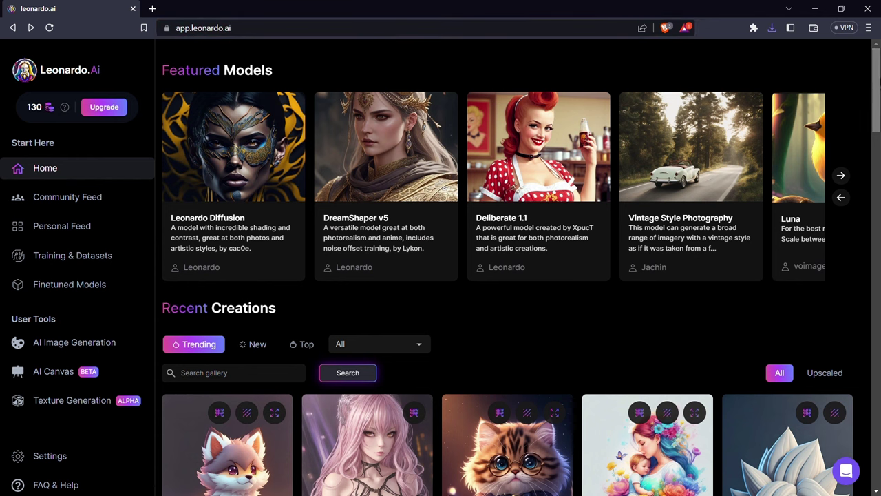
{"action": "scroll", "coordinate": [870, 51], "scroll_direction": "down", "scroll_amount": 8}
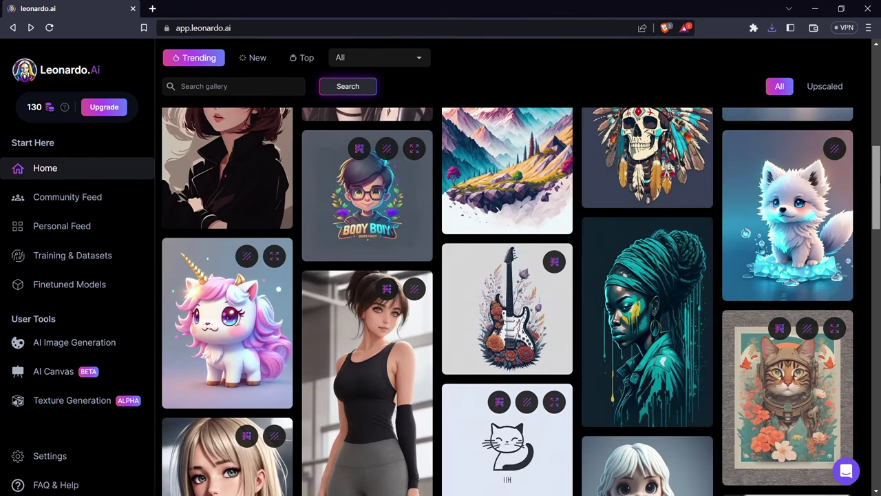
{"action": "left_click_drag", "start_coordinate": [879, 176], "coordinate": [869, 110]}
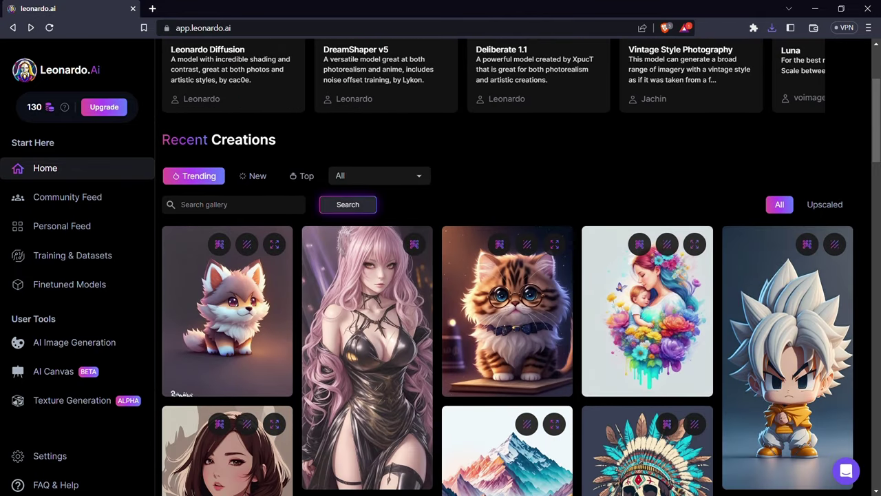
Step: Search the gallery for "Logo" and open the blue minimalist eagle logo from the creations
{"action": "left_click", "coordinate": [260, 204]}
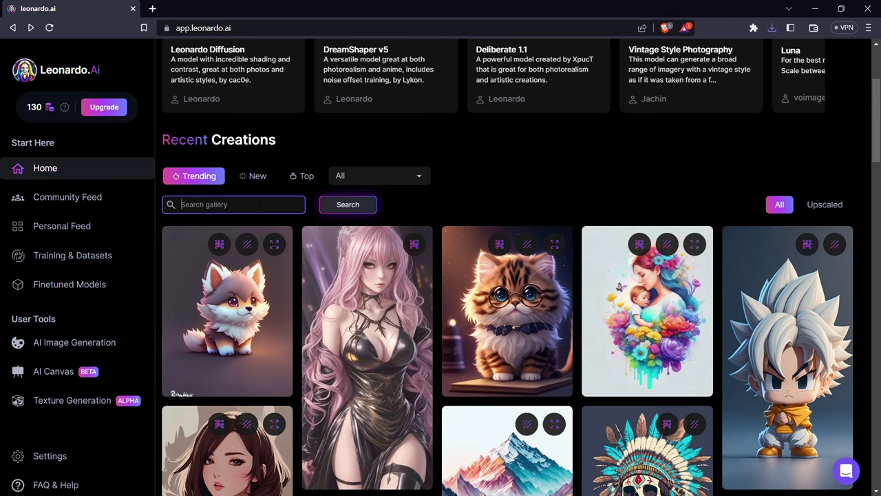
{"action": "type", "text": "Logo"}
{"action": "left_click", "coordinate": [347, 205]}
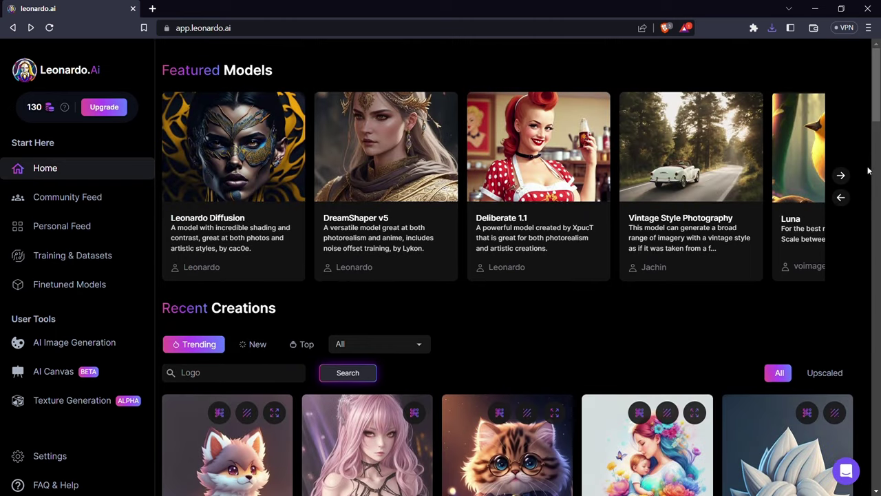
{"action": "scroll", "coordinate": [878, 174], "scroll_direction": "down", "scroll_amount": 4}
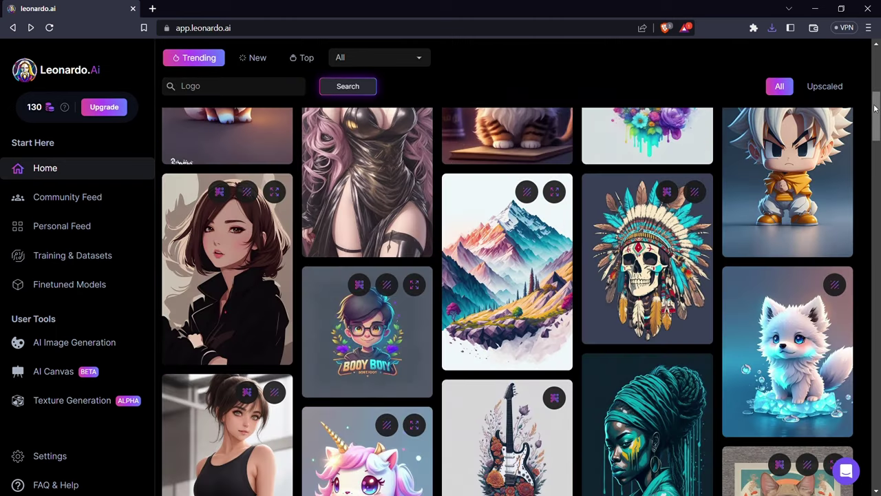
{"action": "scroll", "coordinate": [877, 138], "scroll_direction": "down", "scroll_amount": 3}
{"action": "scroll", "coordinate": [876, 172], "scroll_direction": "down", "scroll_amount": 5}
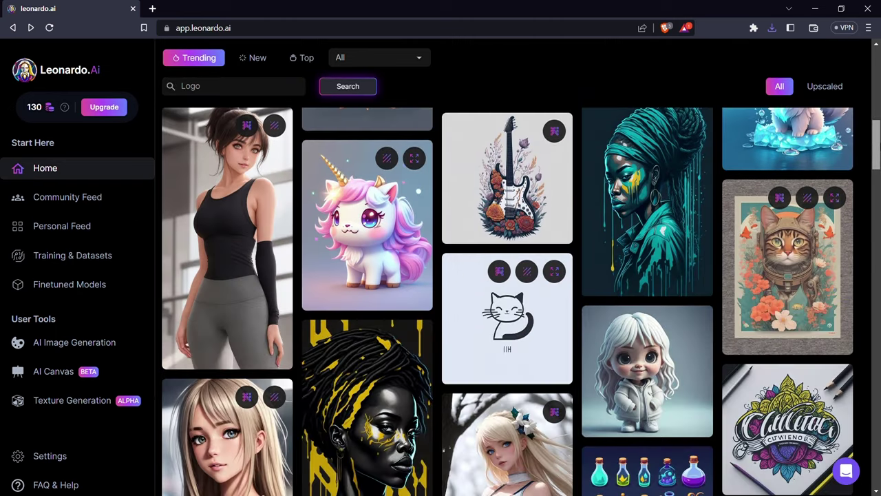
{"action": "scroll", "coordinate": [876, 172], "scroll_direction": "down", "scroll_amount": 6}
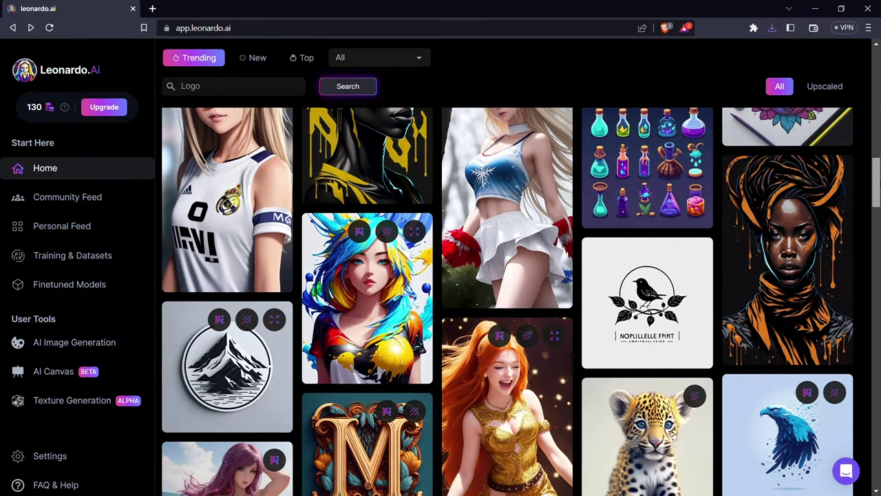
{"action": "scroll", "coordinate": [877, 172], "scroll_direction": "down", "scroll_amount": 3}
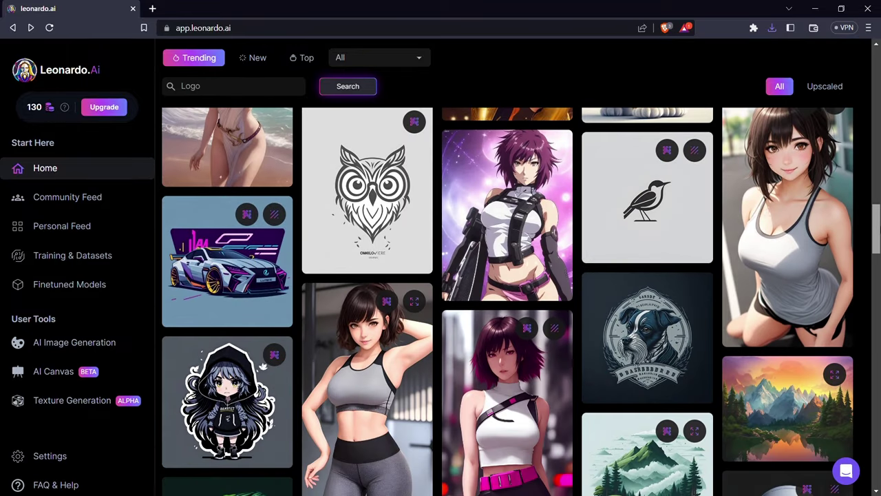
{"action": "scroll", "coordinate": [875, 200], "scroll_direction": "up", "scroll_amount": 5}
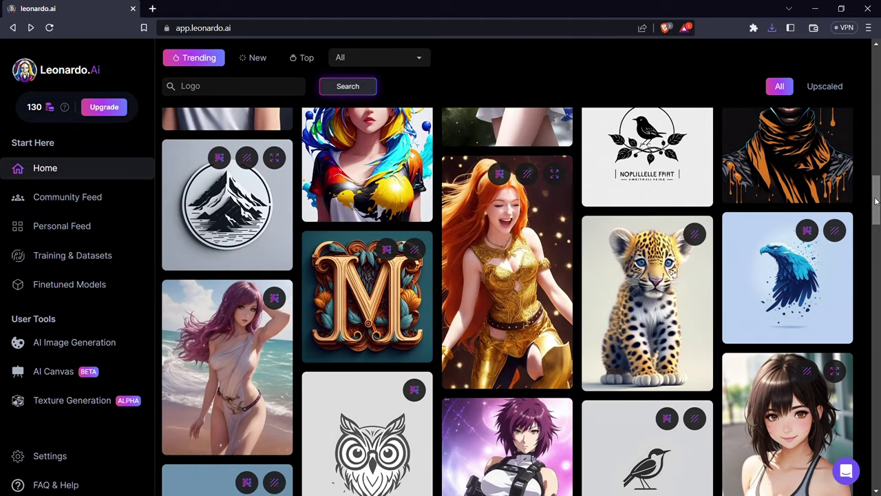
{"action": "left_click", "coordinate": [771, 264]}
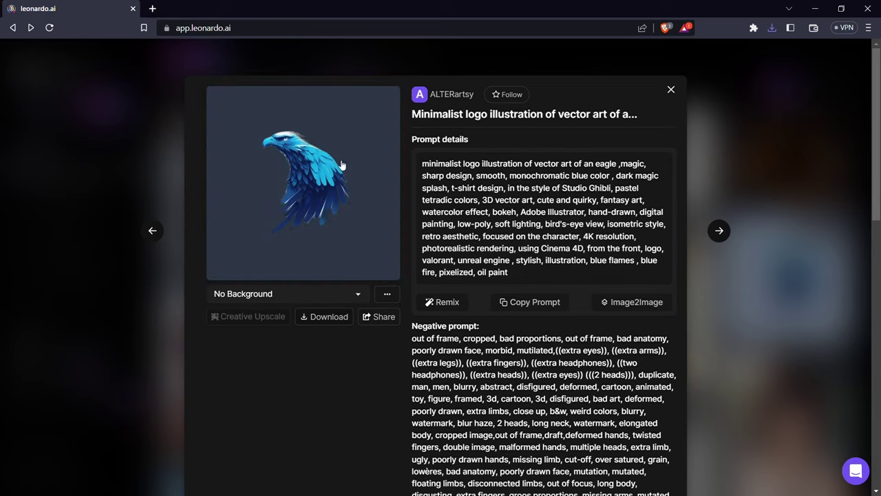
Step: Switch the eagle logo to its HD Smooth Upscaled Image version and download it
{"action": "left_click", "coordinate": [304, 292]}
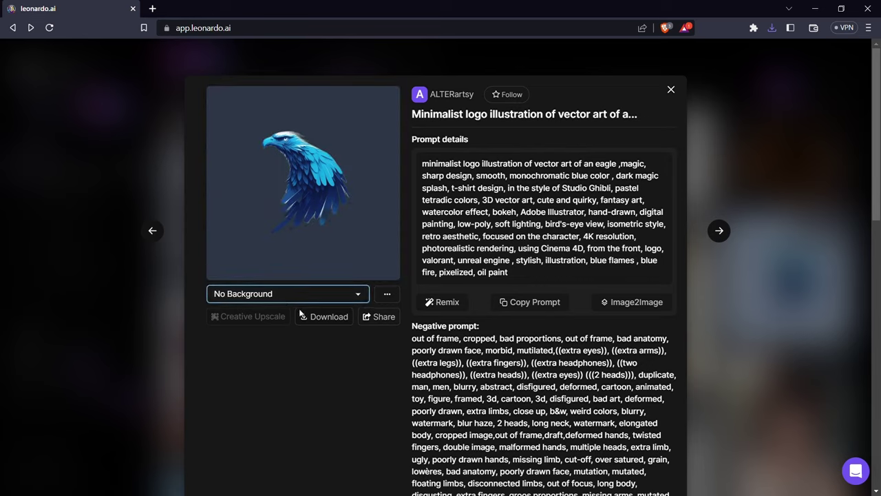
{"action": "left_click", "coordinate": [301, 313]}
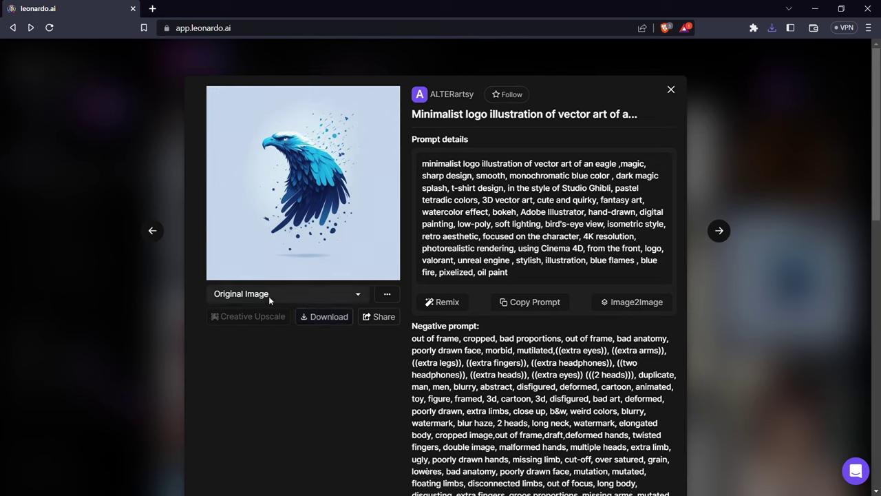
{"action": "left_click", "coordinate": [259, 329]}
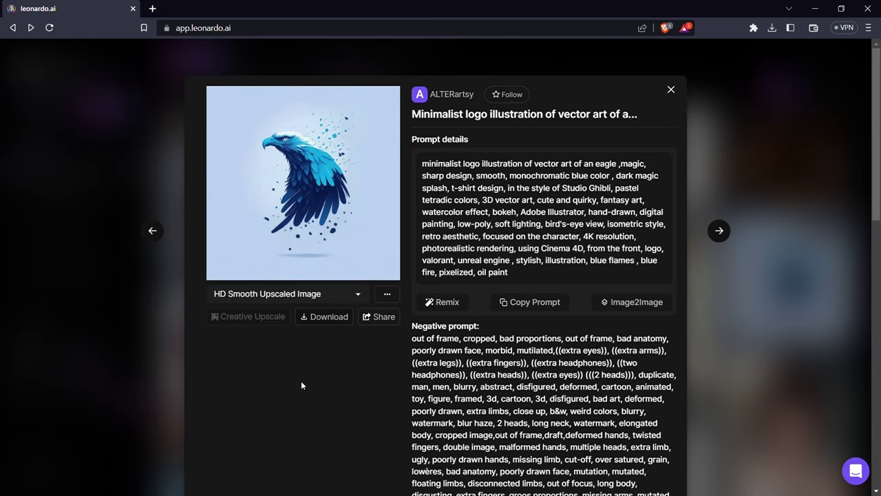
{"action": "left_click", "coordinate": [335, 316]}
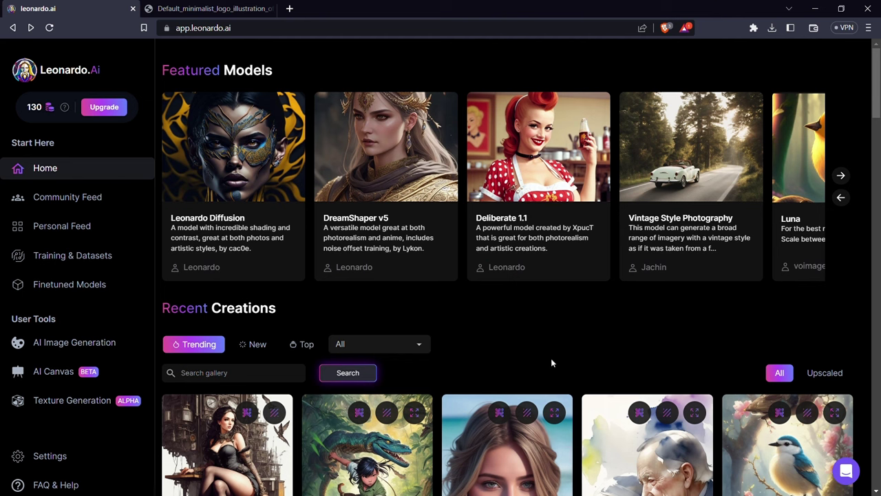
Step: Open AI Image Generation and upload the downloaded eagle logo as the Image to Image input
{"action": "left_click", "coordinate": [94, 344]}
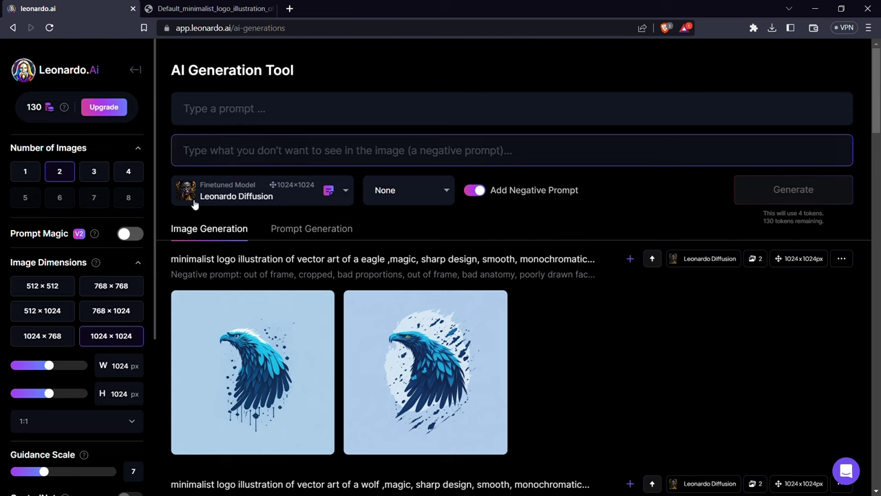
{"action": "scroll", "coordinate": [148, 267], "scroll_direction": "down", "scroll_amount": 3}
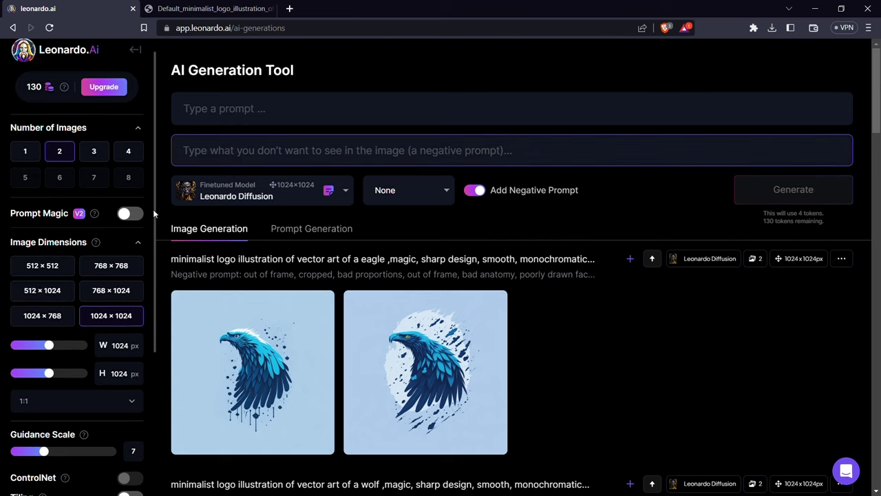
{"action": "scroll", "coordinate": [143, 317], "scroll_direction": "down", "scroll_amount": 2}
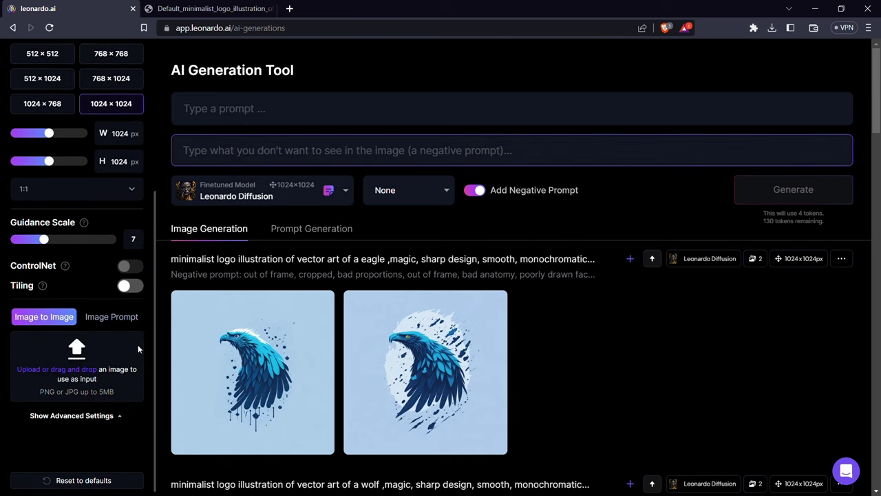
{"action": "left_click", "coordinate": [86, 376]}
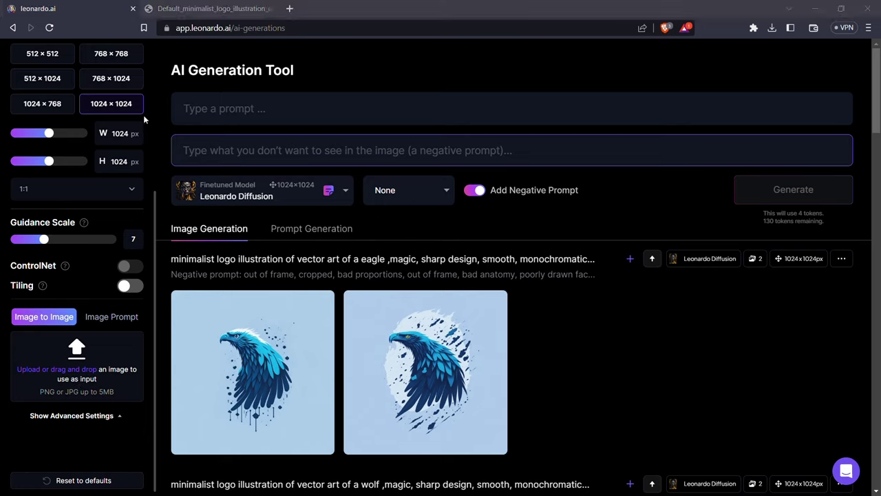
{"action": "left_click", "coordinate": [327, 261]}
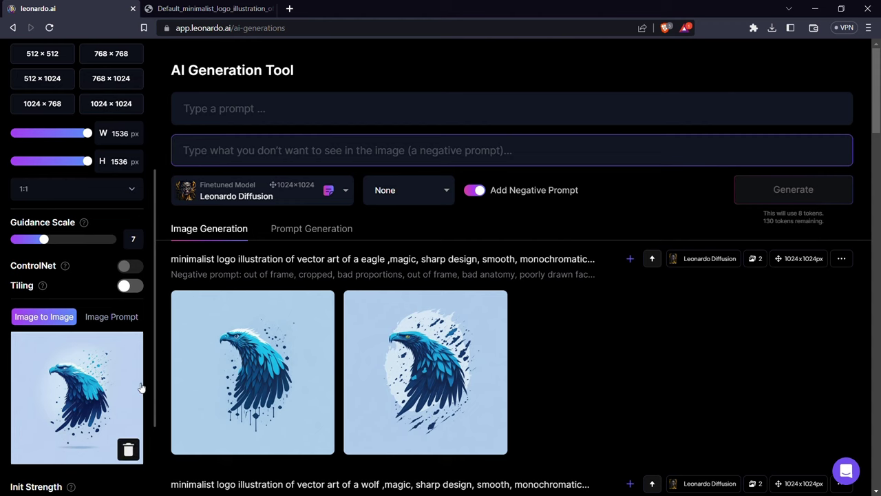
Step: Enter the prompt beginning "minimalist logo illustration of vector art of a eagle" and the negative prompt beginning "out of frame, cropped"
{"action": "left_click", "coordinate": [382, 108]}
{"action": "type", "text": "minimalist logo illustration of vector art of a eagle ,magic, sharp design, smooth, monochromatic blue color , dark magic splash,  t-shirt design, in the style of Studio Ghibli, pastel tetradic colors, 3D vector art, cute and quirky, fantasy art, watercolor effect, bokeh, Adobe Illustrator, hand-drawn, digital painting, low-poly, soft lighting, bird's-eye view, isometric style, retro aesthetic, focused on the character, 4K resolution, photorealistic rendering, using Cinema 4D, from the front, logo, valorant, unreal engine , stylish, illustration, blue flames , blue fire, pixelized, oil paint."}
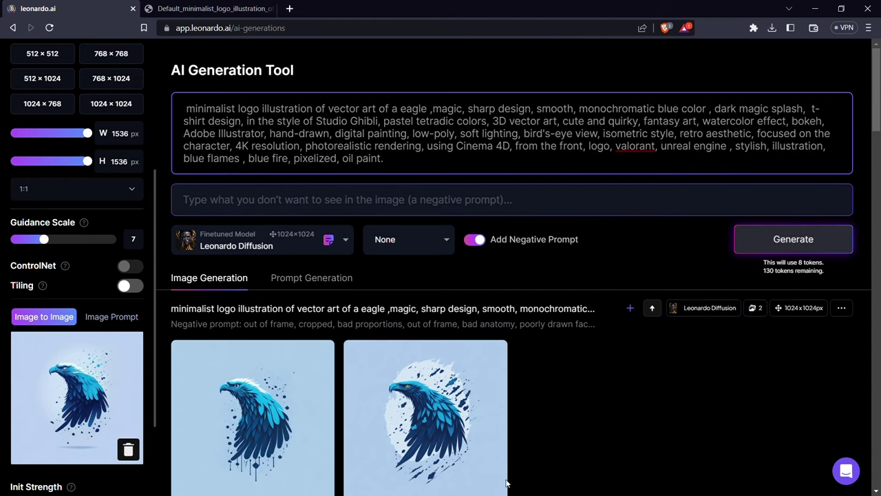
{"action": "key", "text": "alt+Tab"}
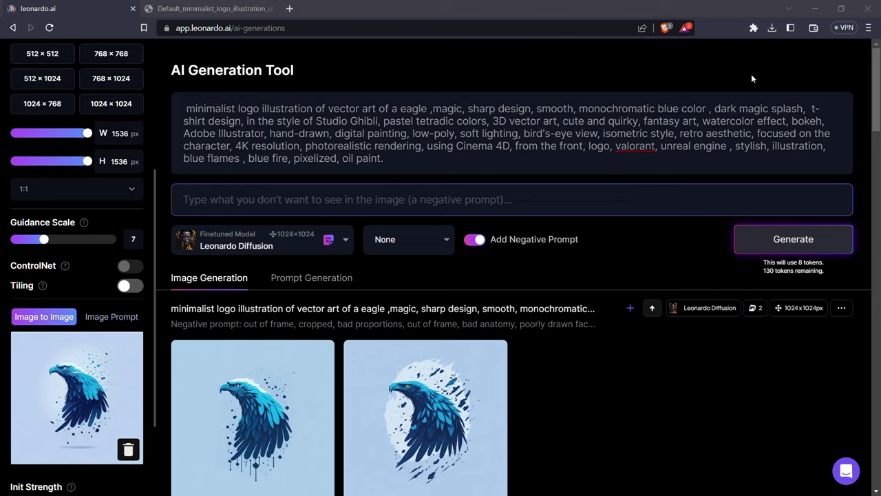
{"action": "left_click", "coordinate": [618, 126]}
{"action": "left_click", "coordinate": [541, 201]}
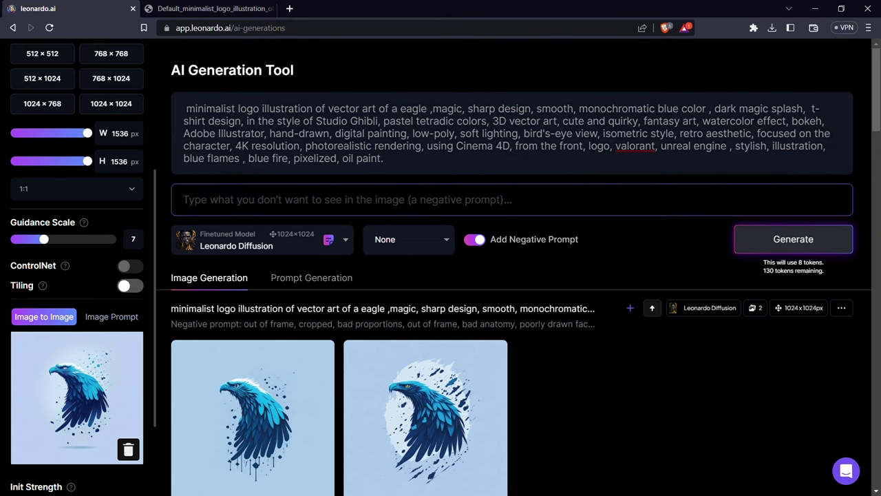
{"action": "type", "text": "out of frame, cropped, bad proportions, out of frame, bad anatomy, poorly drawn face, morbid, mutilated,((extra eyes)), ((extra arms)), ((extra legs)), ((extra fingers)), ((extra headphones)), ((two headphones)), ((extra heads)), ((extra eyes)) (((2 heads))), duplicate, man, men, blurry, abstract, disfigured, deformed, cartoon, animated, toy, figure, framed, 3d, cartoon, 3d, disfigured, bad art, deformed, poorly drawn, extra limbs, close up, b&w, weird colors, blurry, watermark, blur haze, 2 heads, long neck, watermark, elongated body, cropped image,out of frame,draft,deformed hands, twisted fingers, double image, malformed hands, multiple heads, extra limb, ugly, poorly drawn hands, missing limb, cut-off, over satured, grain, lowères, bad anatomy, poorly drawn face, mutation, mutated, floating limbs, disconnected limbs, out of focus, long body, disgusting, extra fingers, groos proportions, missing arms, mutated hands, cloned face, missing legs, two heads"}
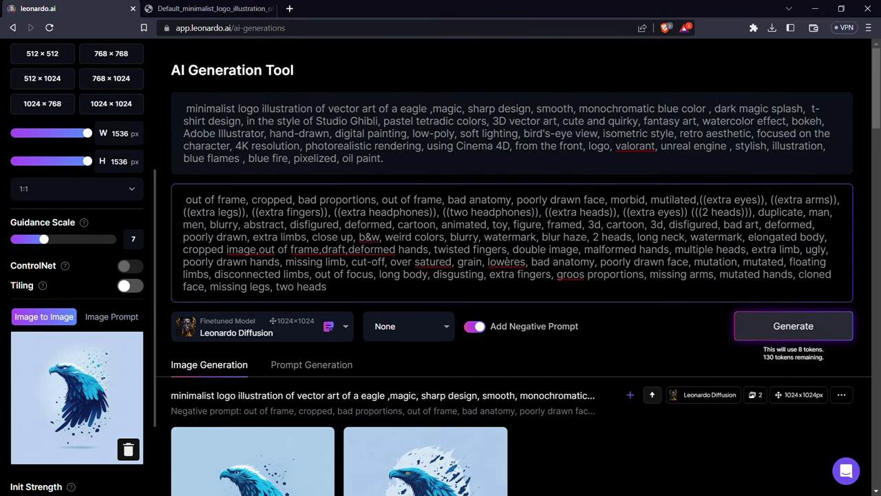
Step: Replace the word "eagle" with "crow" in the main prompt and generate the images
{"action": "left_click", "coordinate": [427, 109]}
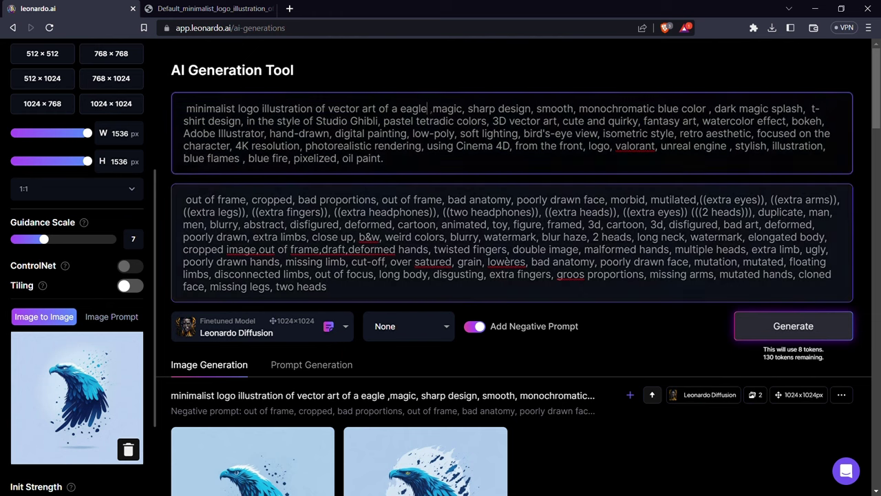
{"action": "key", "text": "BackSpace"}
{"action": "key", "text": "BackSpace"}
{"action": "key", "text": "BackSpace"}
{"action": "key", "text": "BackSpace"}
{"action": "key", "text": "BackSpace"}
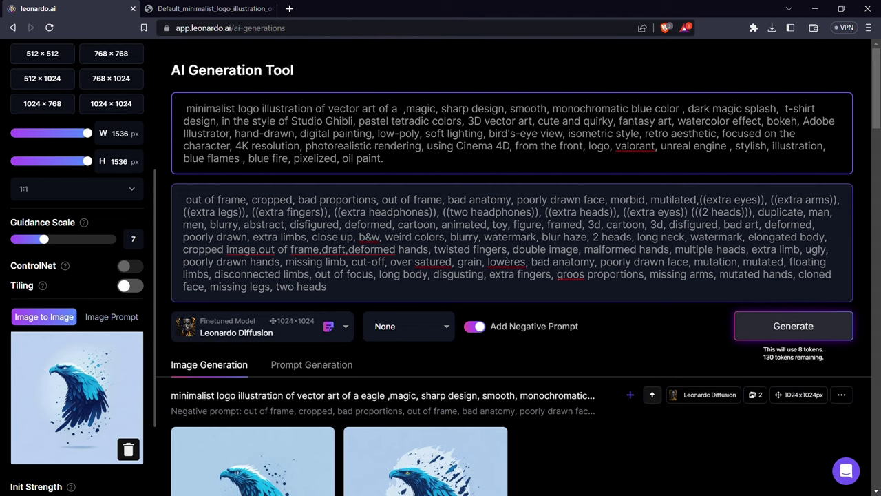
{"action": "type", "text": "crow"}
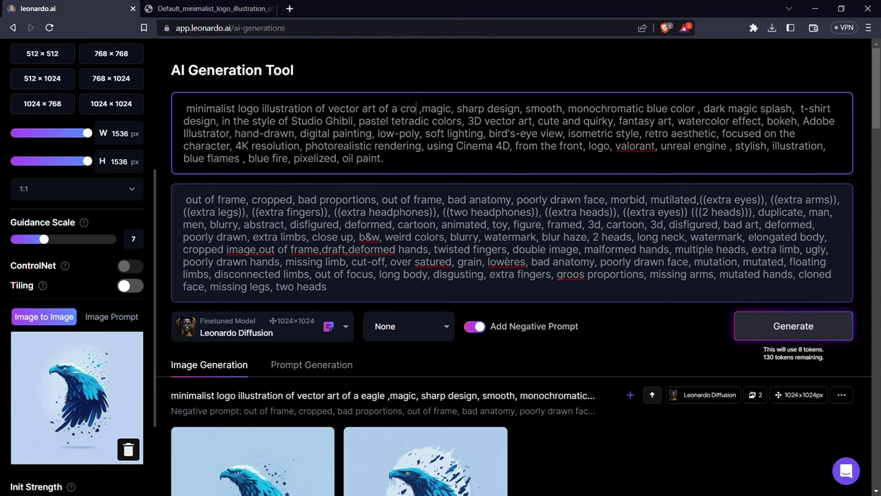
{"action": "left_click", "coordinate": [784, 333]}
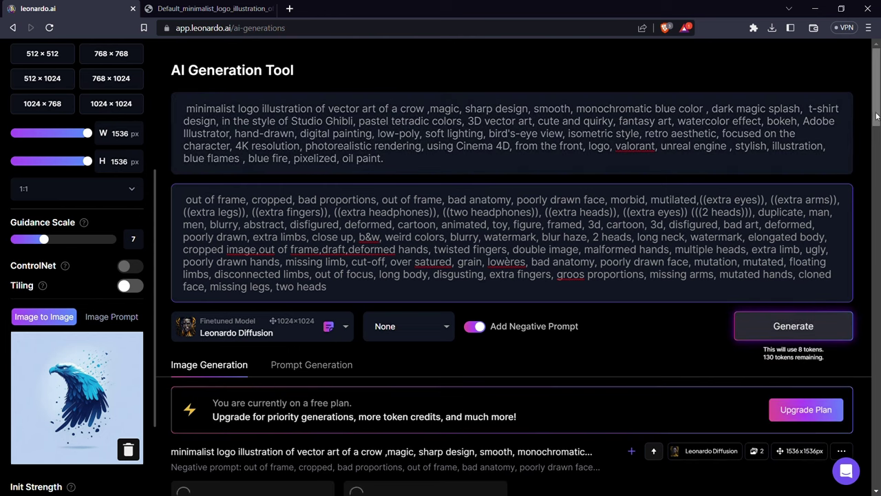
Step: Set the image dimensions to 1024 × 1024 for image generation
{"action": "left_click_drag", "start_coordinate": [876, 112], "coordinate": [876, 154]}
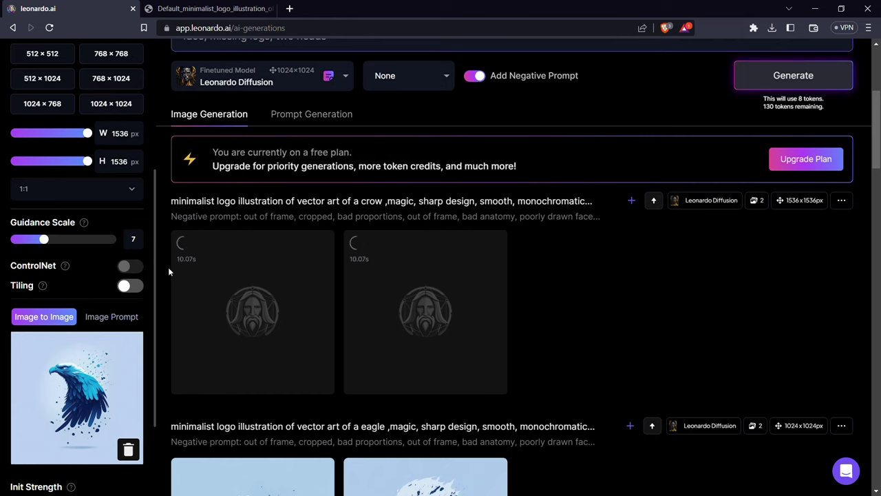
{"action": "left_click_drag", "start_coordinate": [155, 236], "coordinate": [152, 153]}
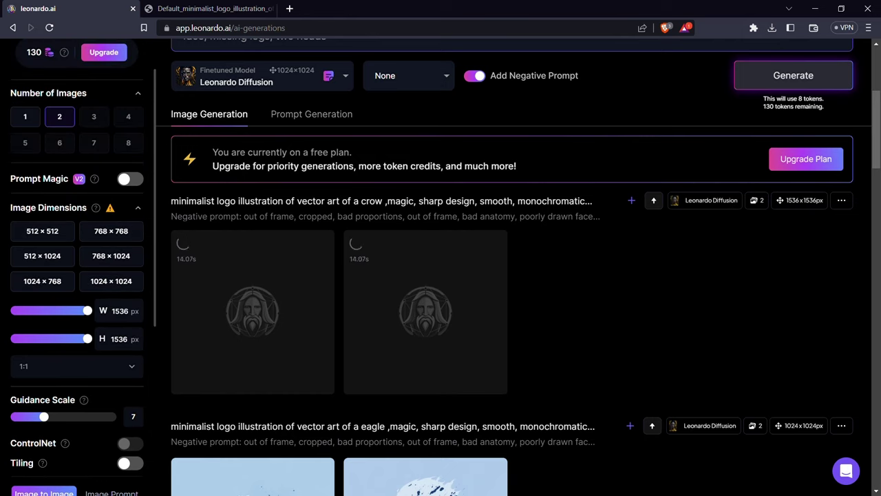
{"action": "mouse_move", "coordinate": [111, 210]}
{"action": "left_click", "coordinate": [115, 280]}
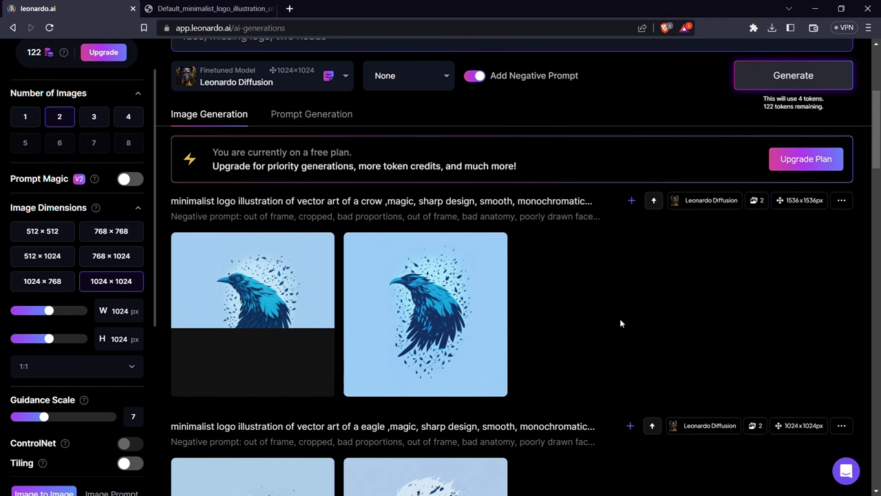
Step: Review the two generated crow logos, their prompts, and the earlier eagle and wolf logo generations
{"action": "mouse_move", "coordinate": [273, 301]}
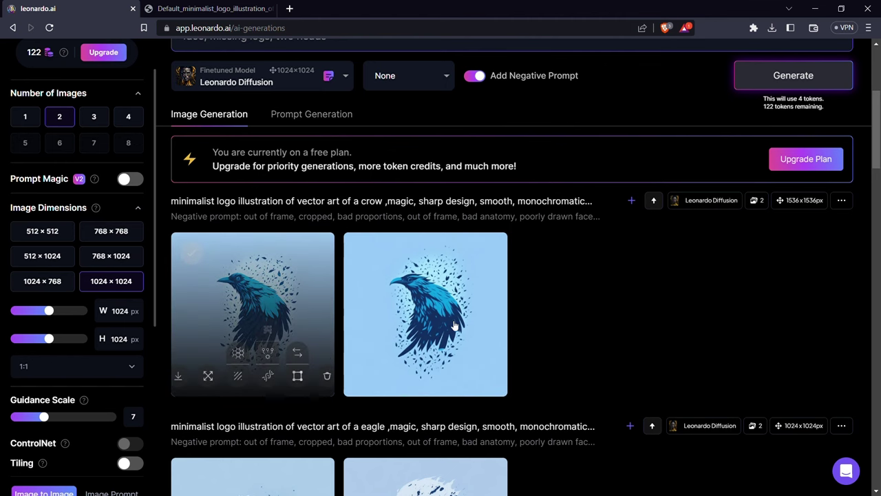
{"action": "scroll", "coordinate": [454, 323], "scroll_direction": "up", "scroll_amount": 3}
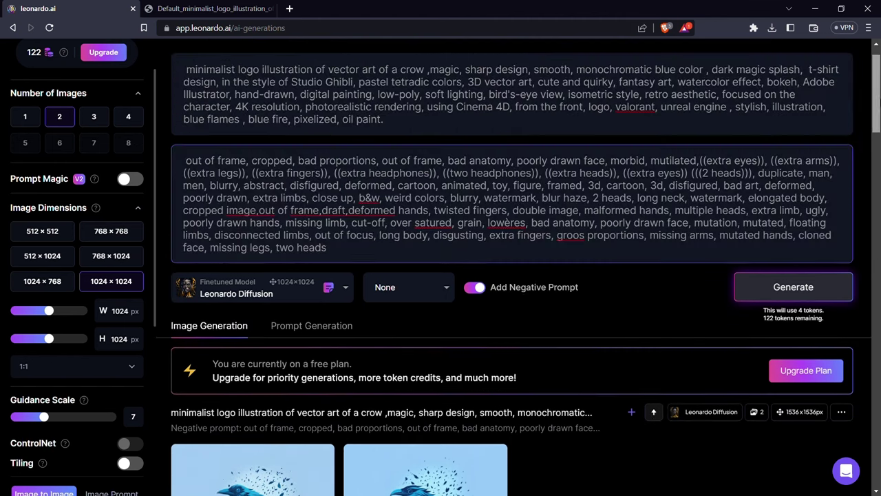
{"action": "scroll", "coordinate": [597, 158], "scroll_direction": "up", "scroll_amount": 1}
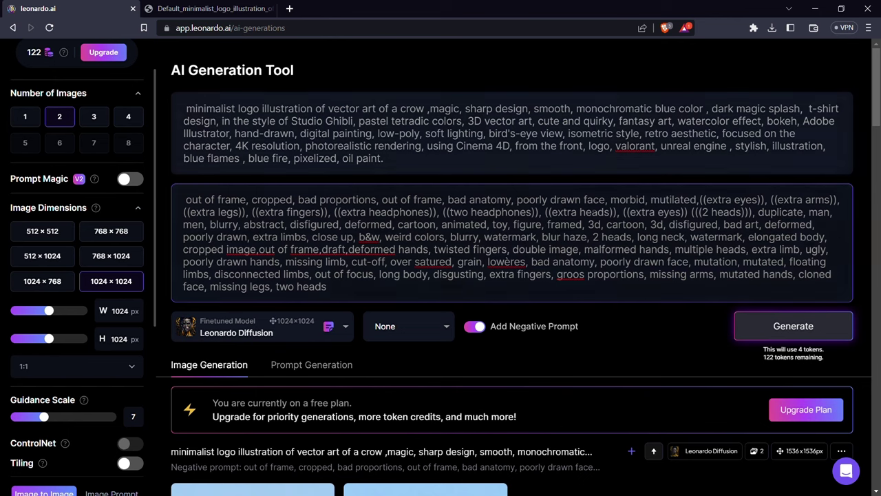
{"action": "scroll", "coordinate": [512, 275], "scroll_direction": "down", "scroll_amount": 12}
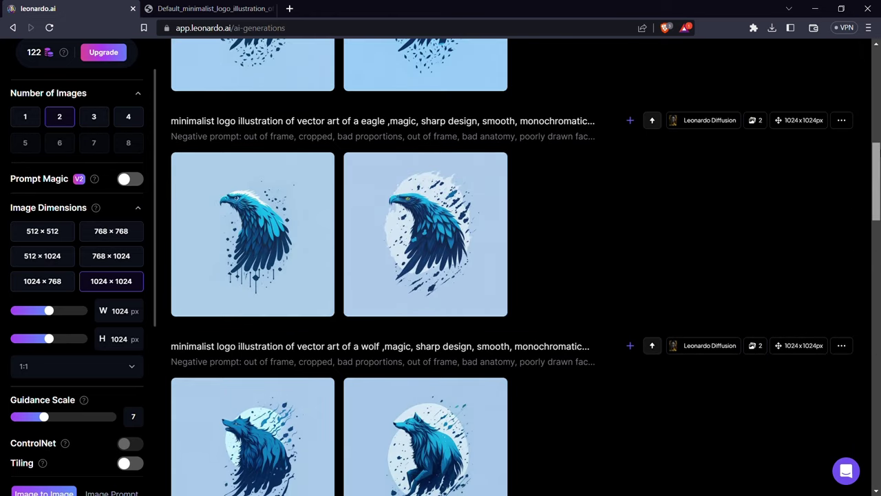
{"action": "left_click_drag", "start_coordinate": [872, 240], "coordinate": [871, 105]}
{"action": "scroll", "coordinate": [870, 105], "scroll_direction": "up", "scroll_amount": 5}
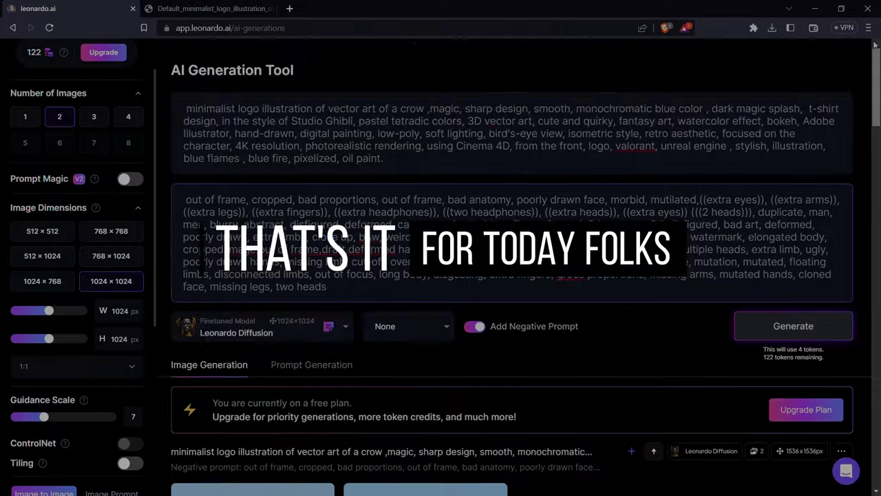